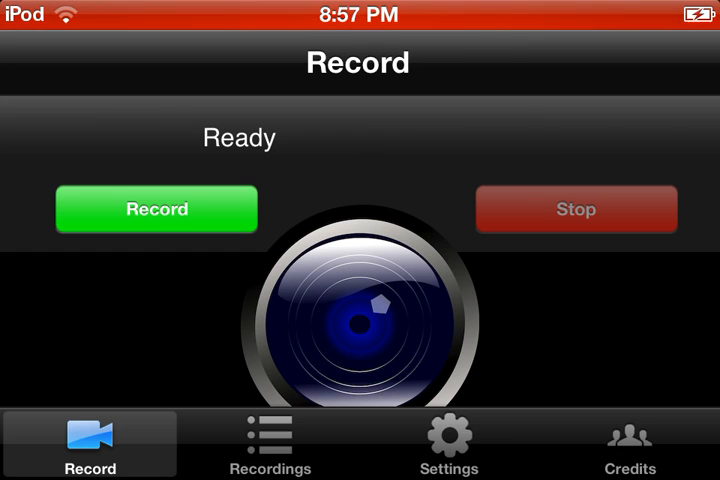
# Step: Return to the home screen, leaving RecordMyScreen running on its Ready screen
pyautogui.press('super')
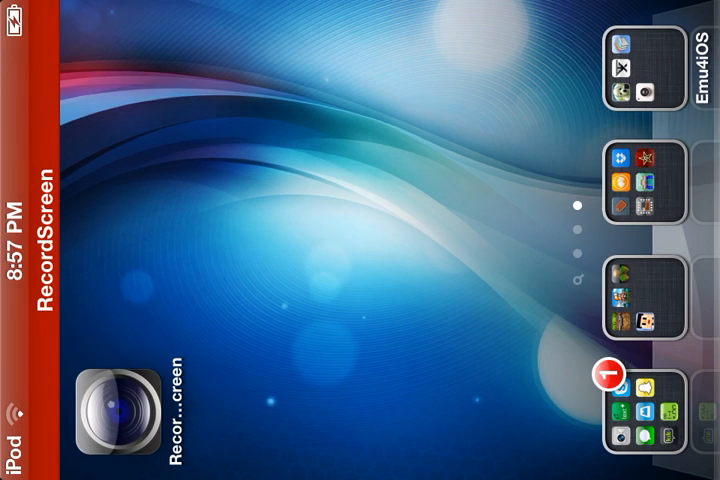
# Step: Browse home-screen folders and the app switcher, returning to RecordMyScreen
pyautogui.click(680, 180)
pyautogui.click(100, 200)
pyautogui.click(645, 297)
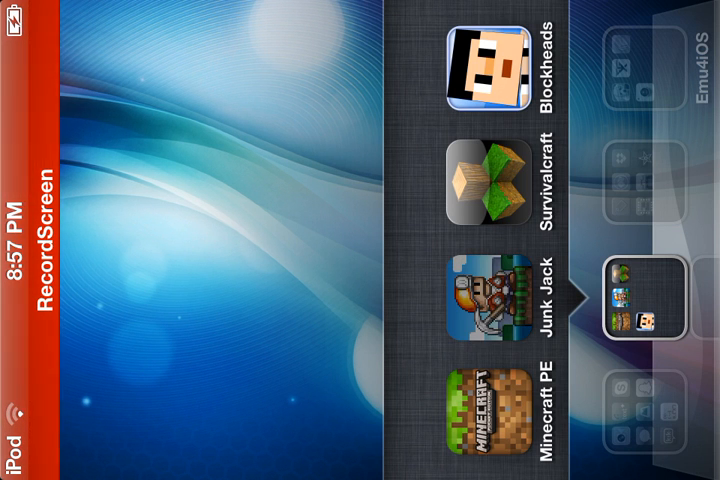
pyautogui.moveTo(488, 410); pyautogui.dragTo(488, 410)
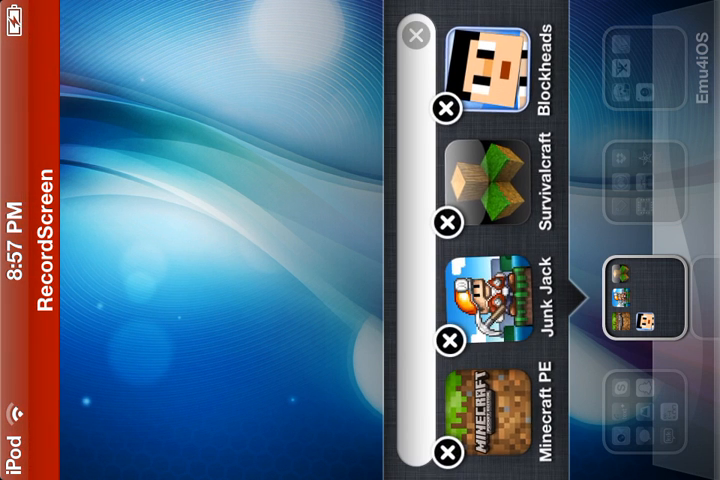
pyautogui.press('super')
pyautogui.press('super')
pyautogui.press('super')
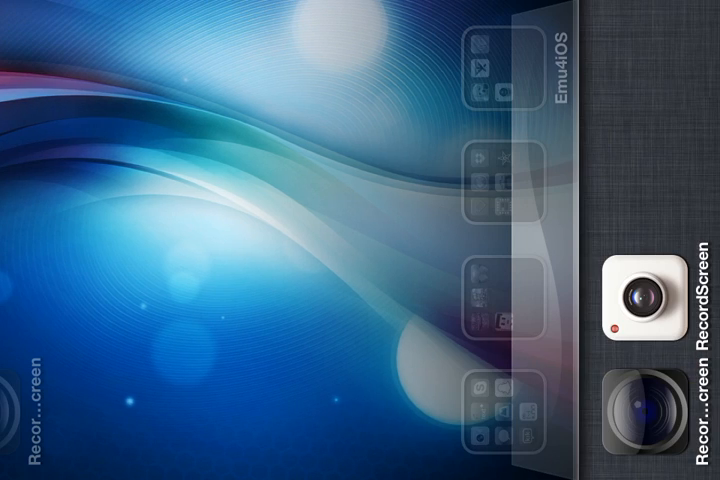
pyautogui.click(645, 296)
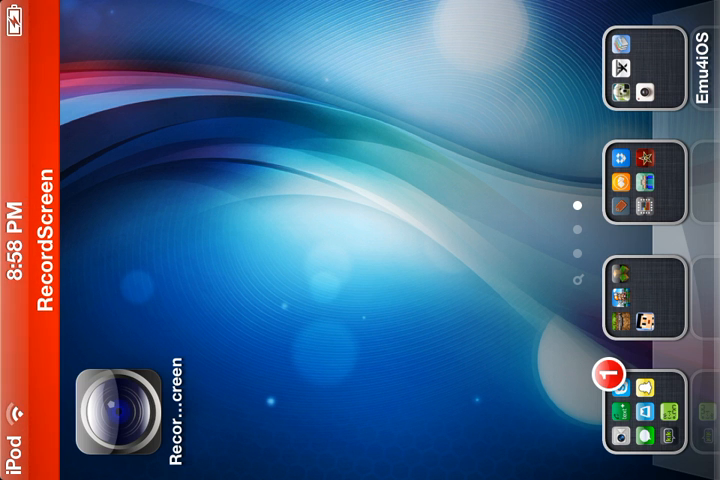
# Step: Swipe to Spotlight search and clear the previous query to search for Safari
pyautogui.moveTo(300, 150); pyautogui.dragTo(300, 350)
pyautogui.moveTo(300, 150); pyautogui.dragTo(300, 350)
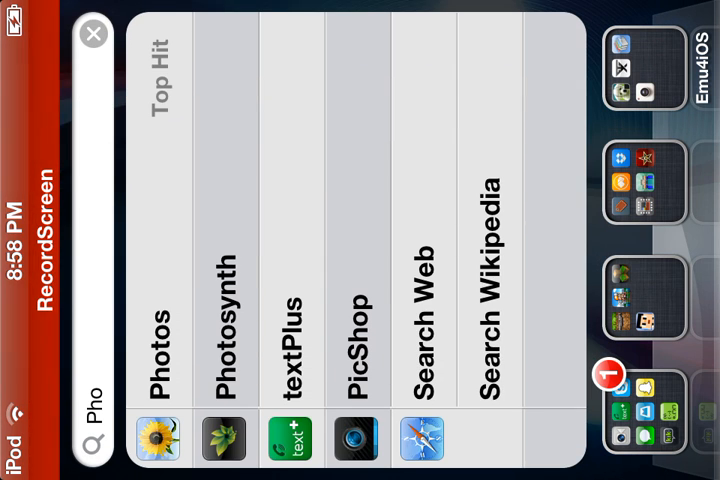
pyautogui.click(94, 33)
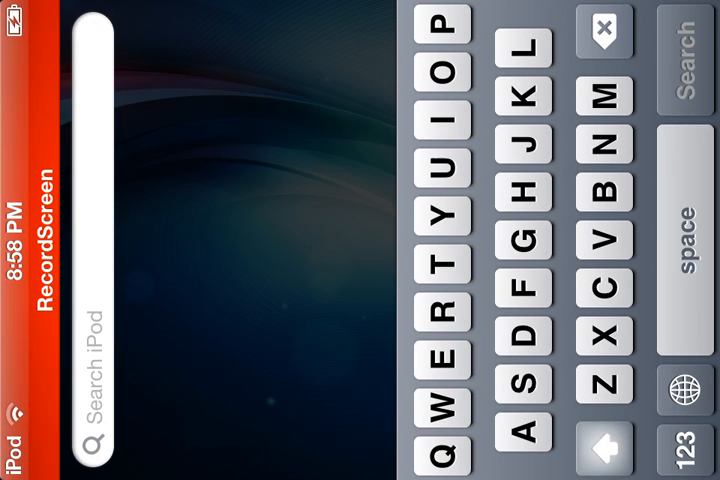
pyautogui.write('Sa')
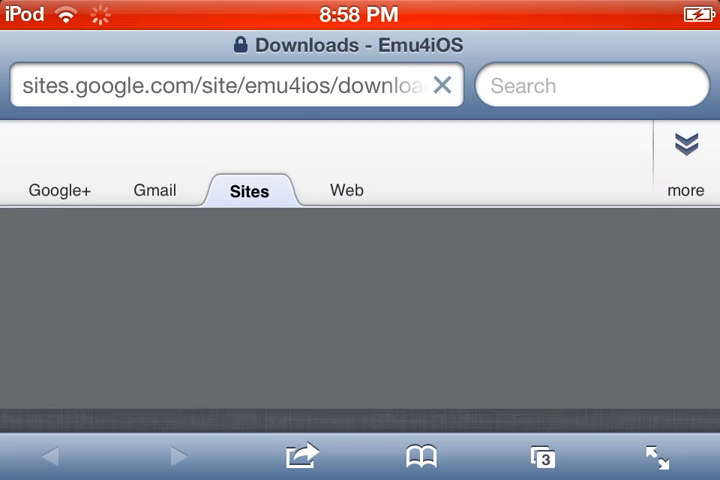
pyautogui.scroll(-5, 360, 300)
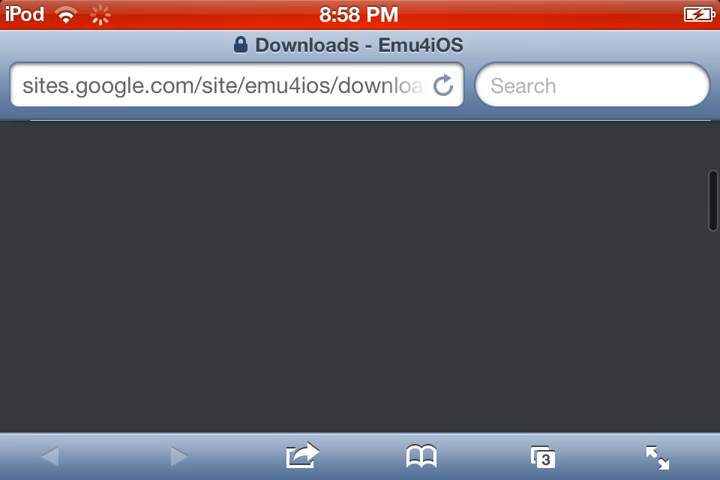
pyautogui.scroll(-5, 360, 250)
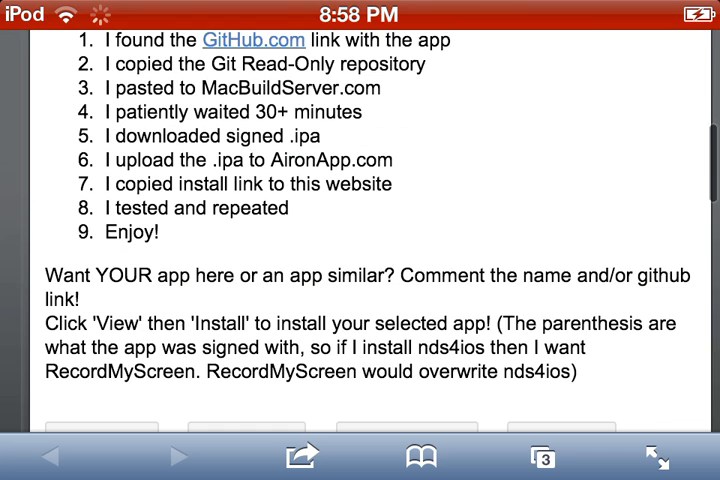
pyautogui.scroll(-5, 360, 250)
pyautogui.scroll(-5, 360, 250)
pyautogui.scroll(-5, 360, 250)
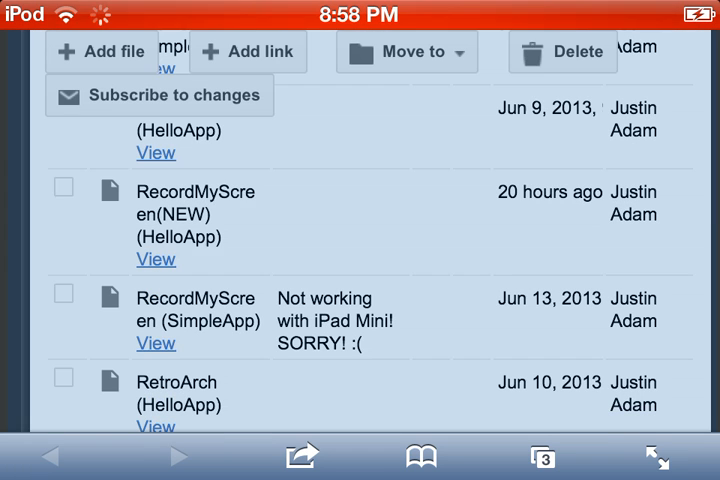
# Step: View the RecordMyScreen(NEW) download on the Emu4iOS Downloads page, triggering the install prompt
pyautogui.click(370, 224)
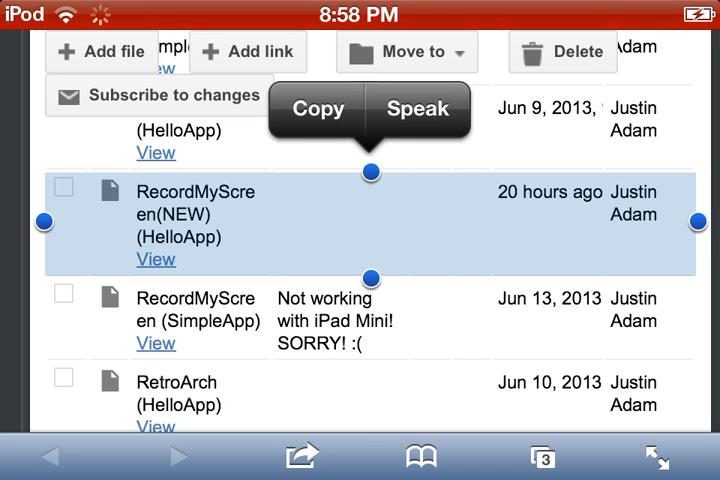
pyautogui.click(318, 108)
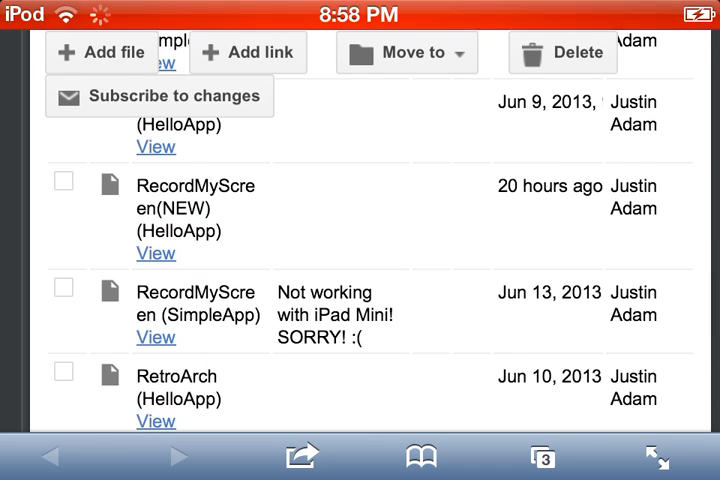
pyautogui.click(156, 259)
pyautogui.click(543, 457)
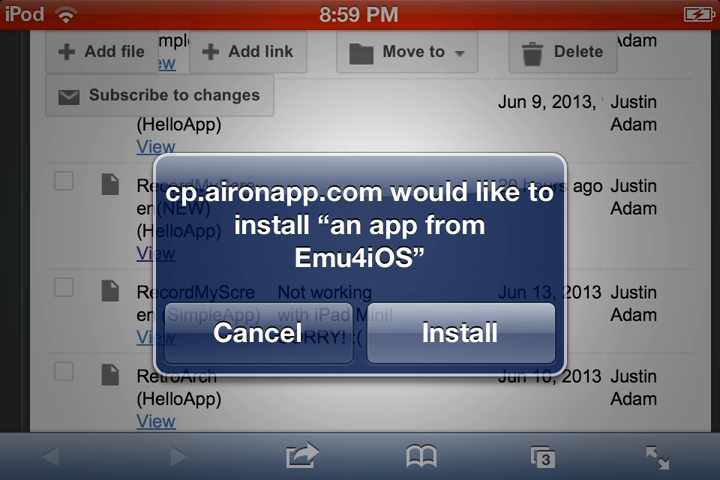
# Step: Accept the Emu4iOS install prompt and launch RecordMyScreen from the home screen
pyautogui.click(460, 332)
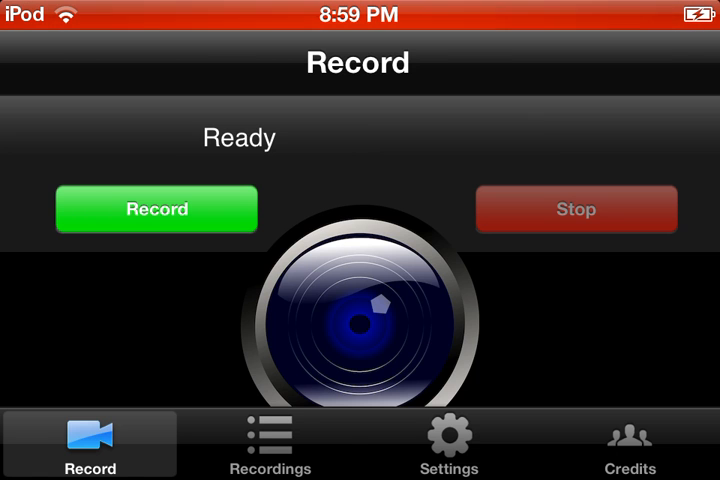
pyautogui.click(270, 445)
# Step: Switch Record Audio to ON in RecordMyScreen's Audio Settings
pyautogui.click(449, 445)
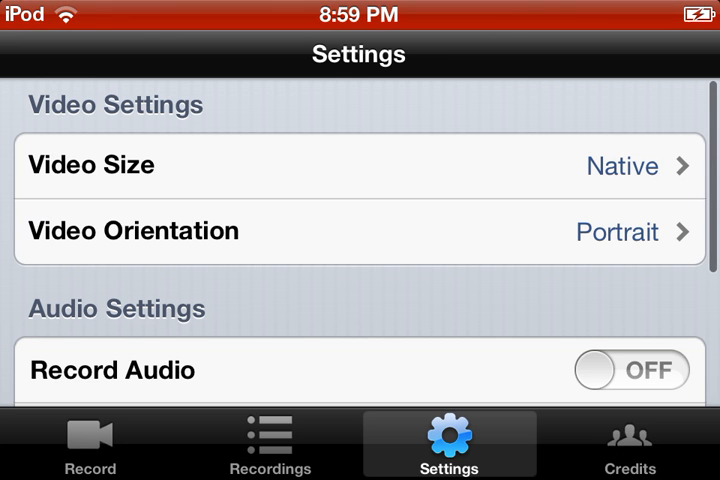
pyautogui.click(90, 445)
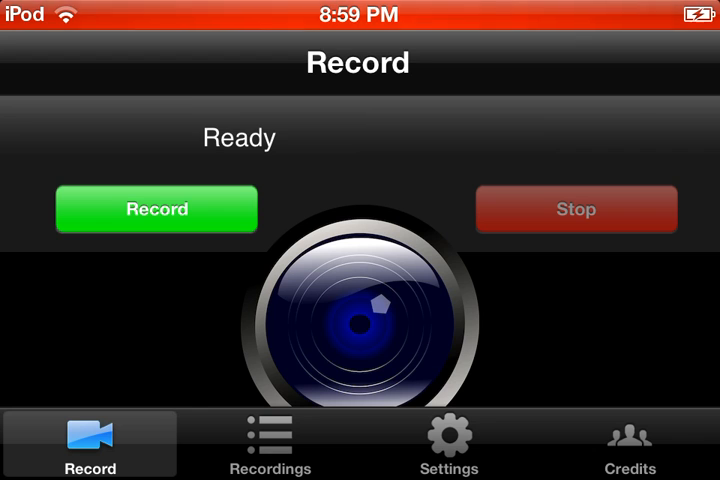
pyautogui.click(449, 445)
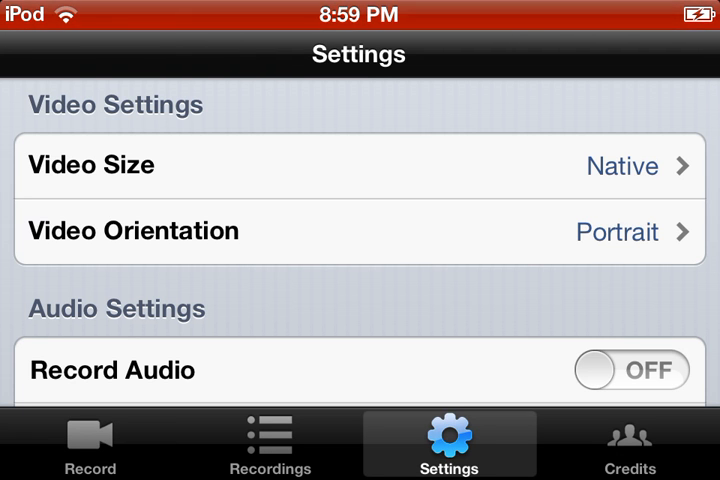
pyautogui.scroll(-1, 360, 240)
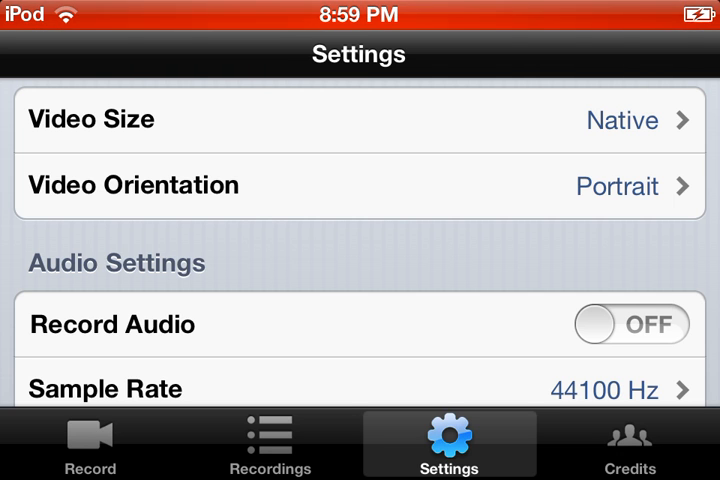
pyautogui.click(631, 324)
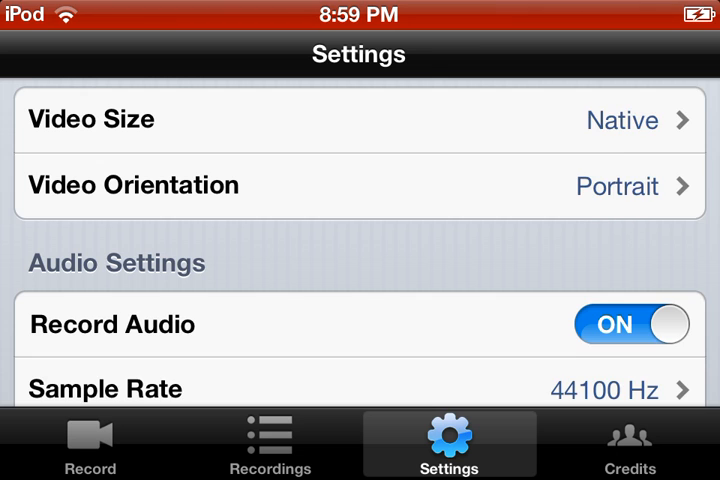
pyautogui.scroll(1, 360, 240)
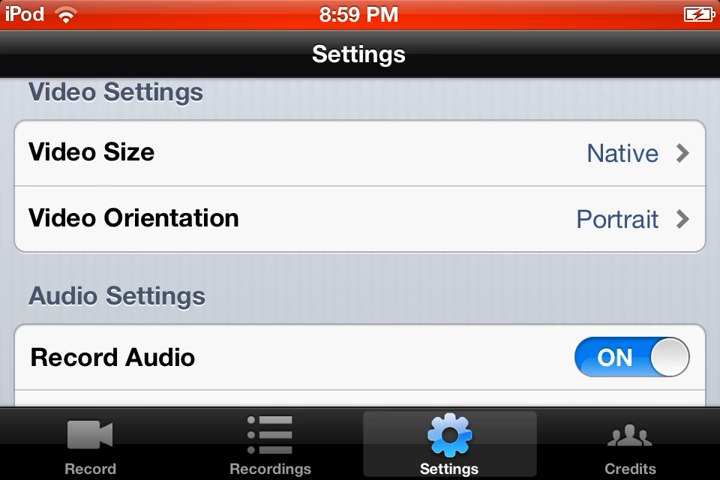
pyautogui.scroll(1, 360, 240)
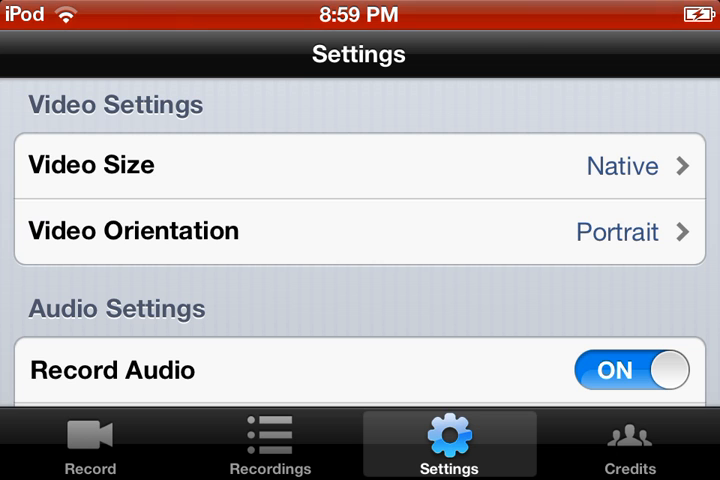
pyautogui.click(360, 231)
# Step: Try every video orientation and leave it on Landscape (Home Button To Right)
pyautogui.click(360, 258)
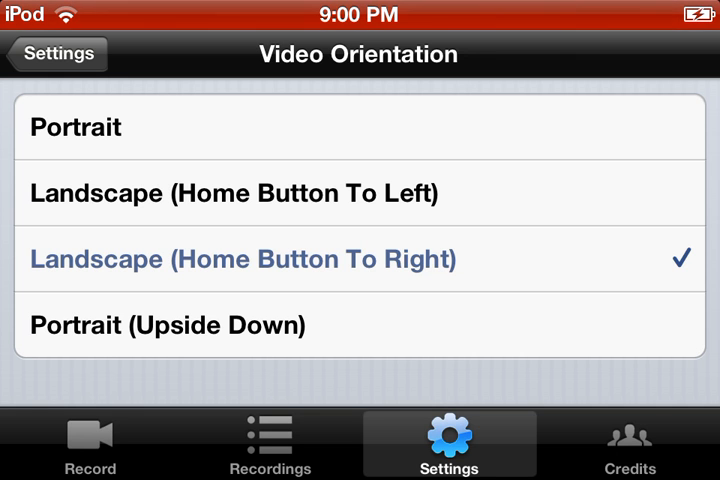
pyautogui.click(360, 192)
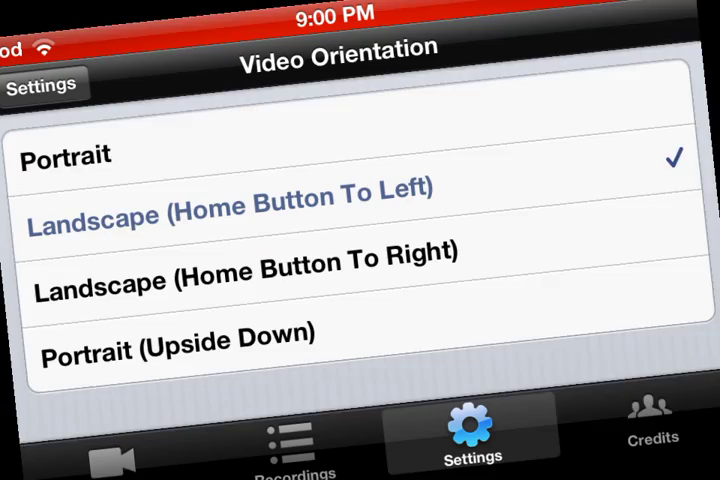
pyautogui.click(300, 155)
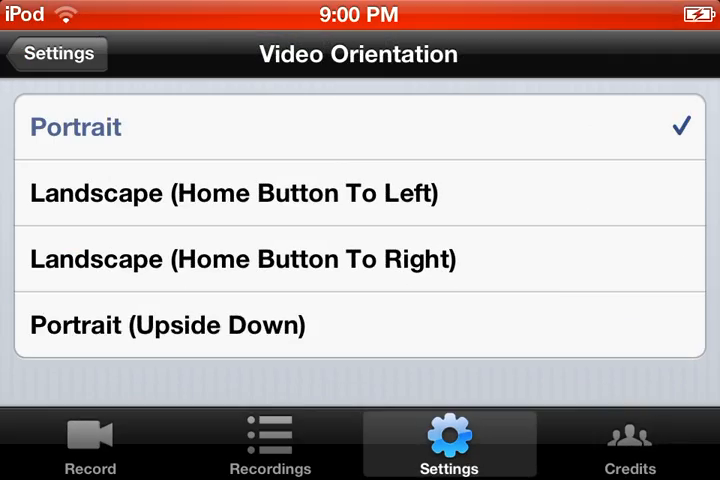
pyautogui.click(360, 324)
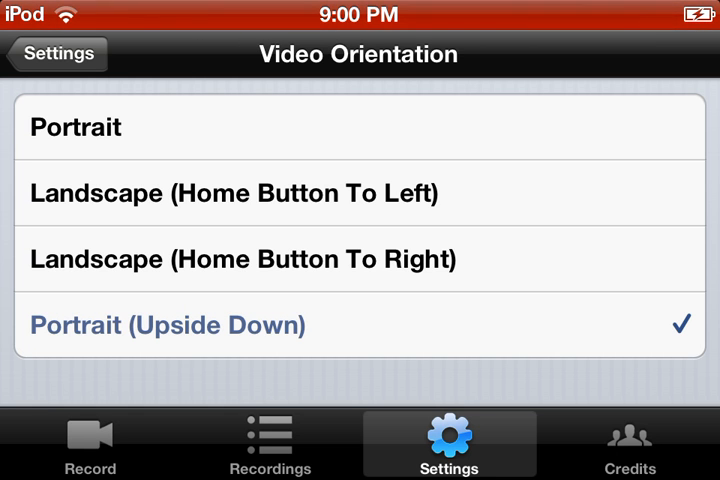
pyautogui.click(360, 192)
pyautogui.click(360, 258)
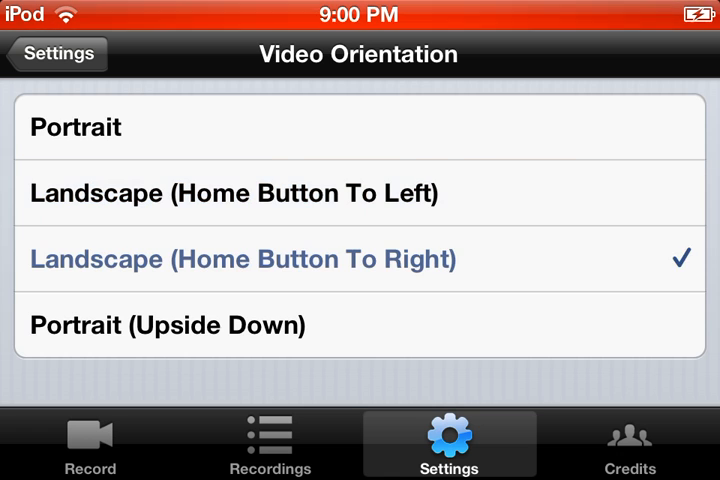
pyautogui.click(360, 126)
pyautogui.click(360, 324)
pyautogui.click(360, 126)
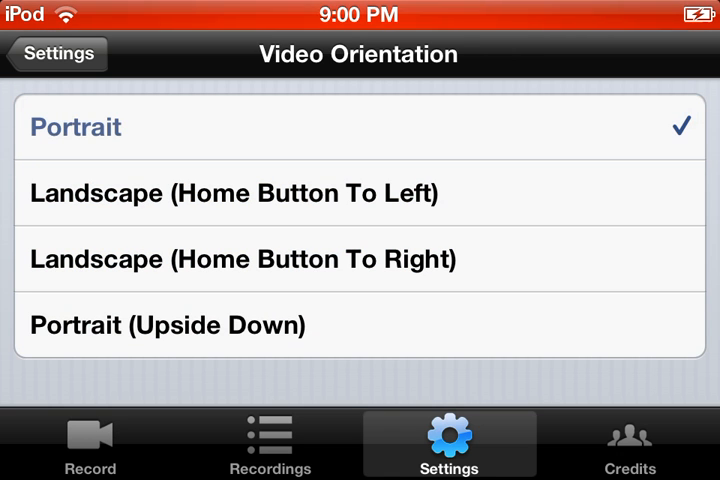
pyautogui.click(360, 324)
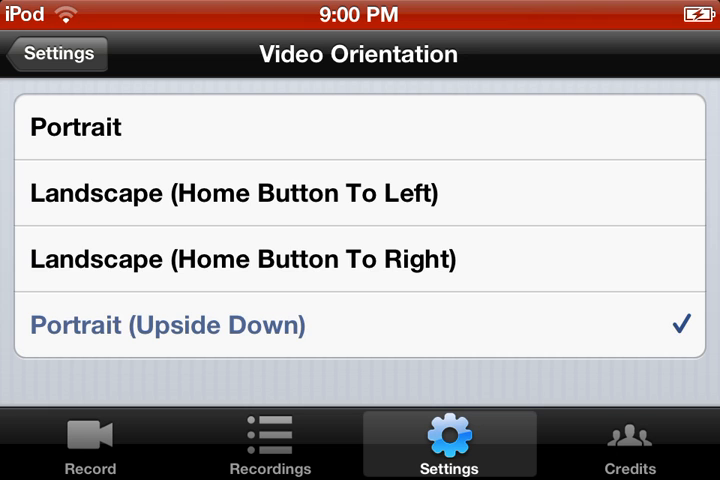
pyautogui.click(243, 259)
pyautogui.click(58, 53)
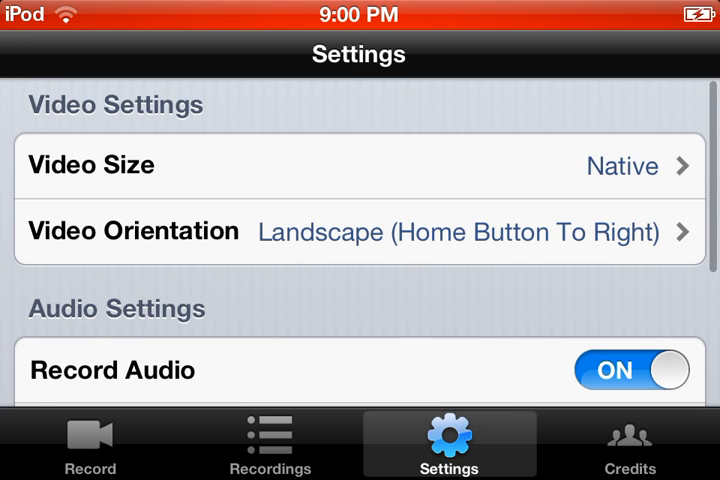
pyautogui.scroll(-1, 360, 240)
# Step: Try Half video size and set it back to Native
pyautogui.click(360, 132)
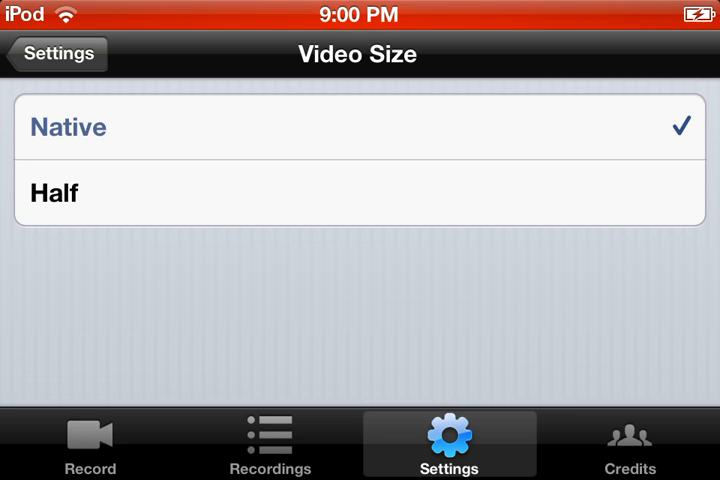
pyautogui.click(360, 192)
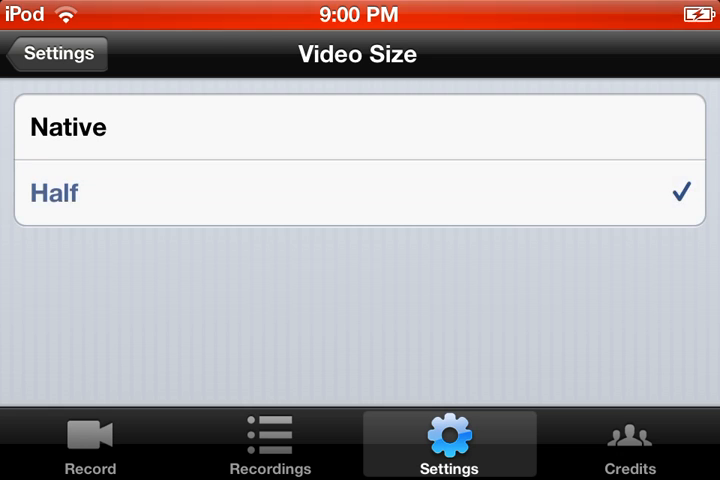
pyautogui.click(360, 127)
pyautogui.click(59, 53)
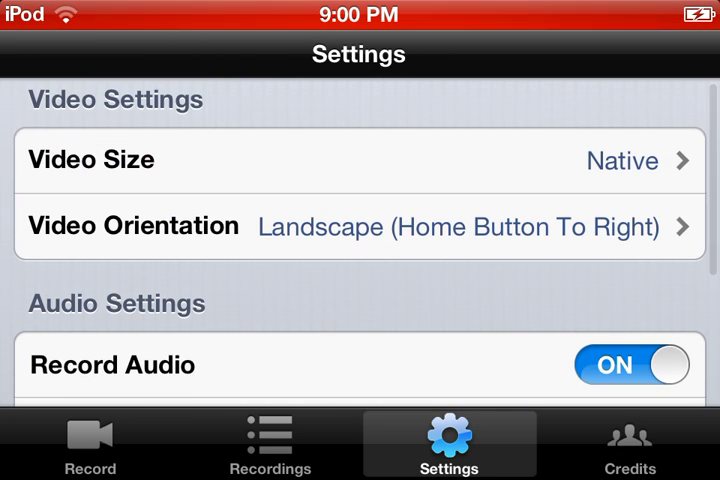
pyautogui.scroll(-2, 360, 250)
# Step: Cycle the orientation options again and reselect Landscape (Home Button To Right)
pyautogui.click(360, 160)
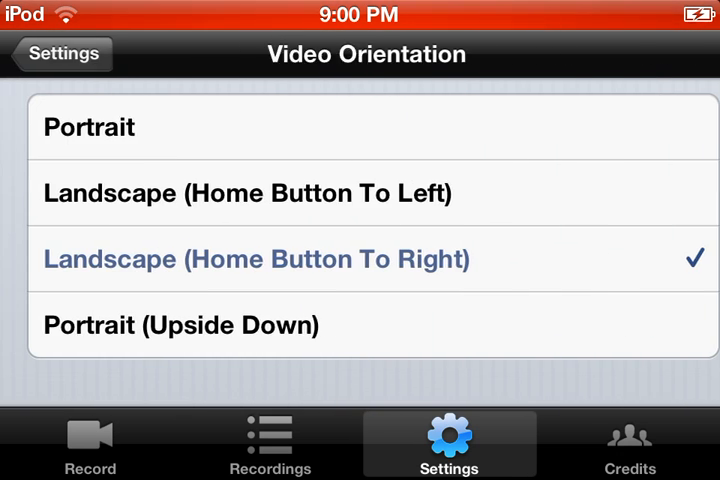
pyautogui.click(360, 193)
pyautogui.click(360, 127)
pyautogui.click(360, 259)
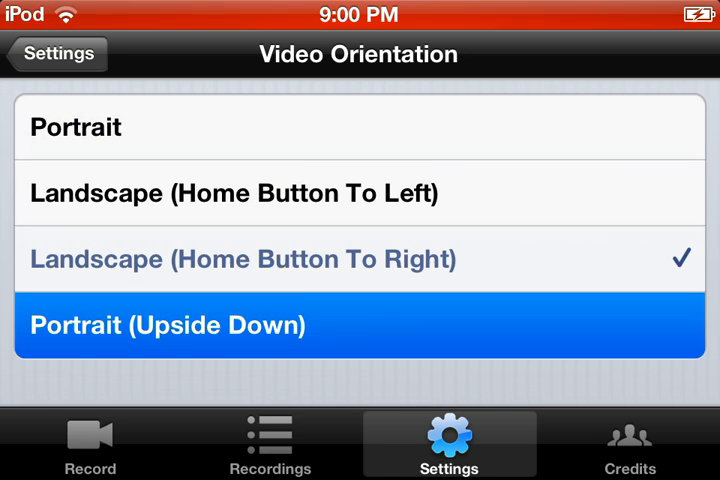
pyautogui.click(360, 325)
pyautogui.click(360, 127)
pyautogui.click(360, 259)
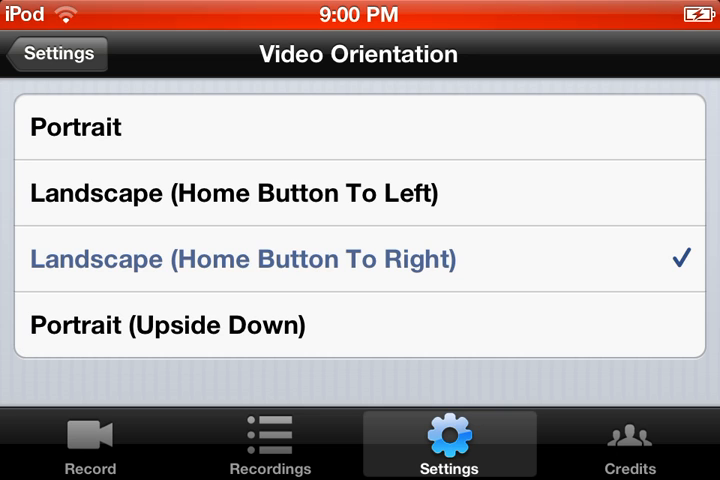
pyautogui.click(58, 53)
pyautogui.scroll(1, 360, 240)
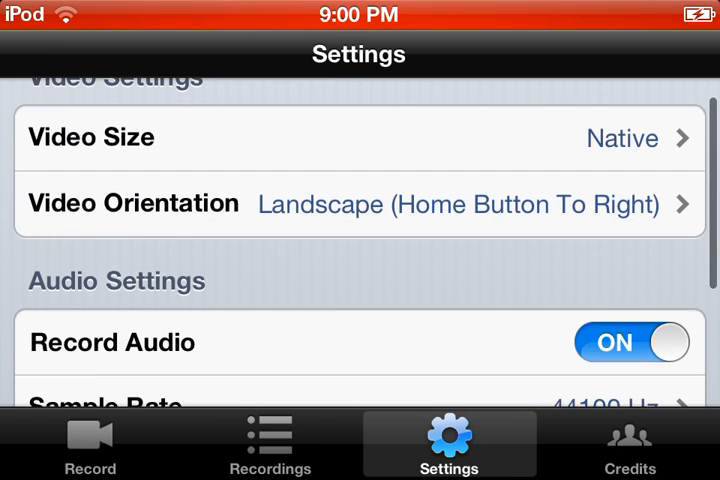
pyautogui.scroll(-1, 360, 240)
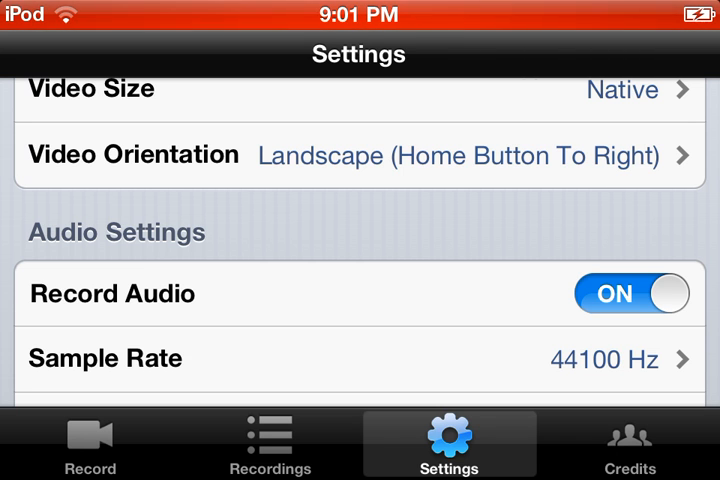
# Step: Start a screen recording from the Record screen
pyautogui.click(90, 445)
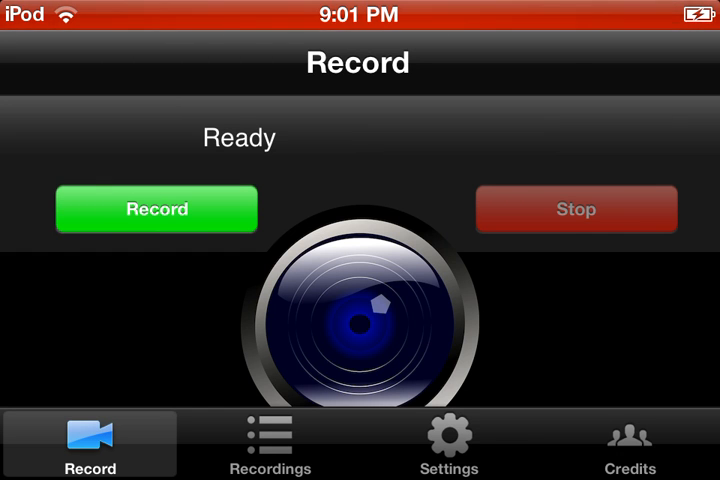
pyautogui.click(157, 209)
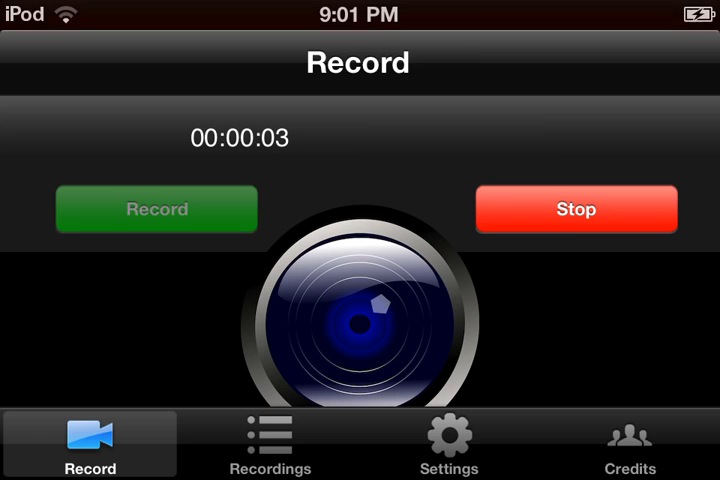
# Step: Stop the three-second recording and check the saved 879.87 KB .mov in Recordings
pyautogui.click(576, 209)
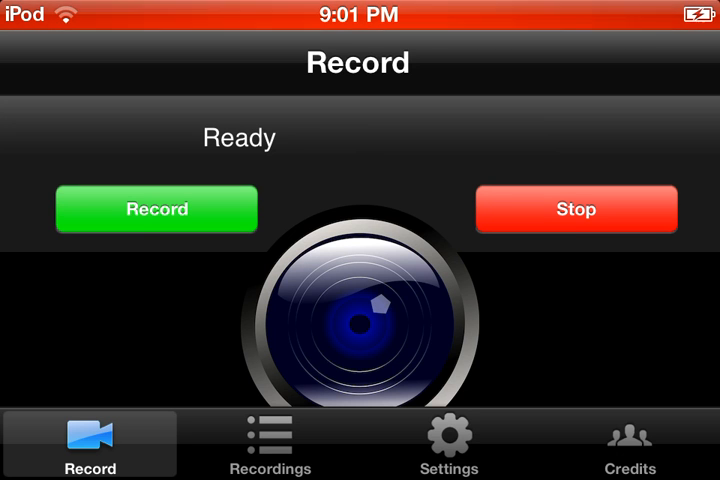
pyautogui.click(270, 445)
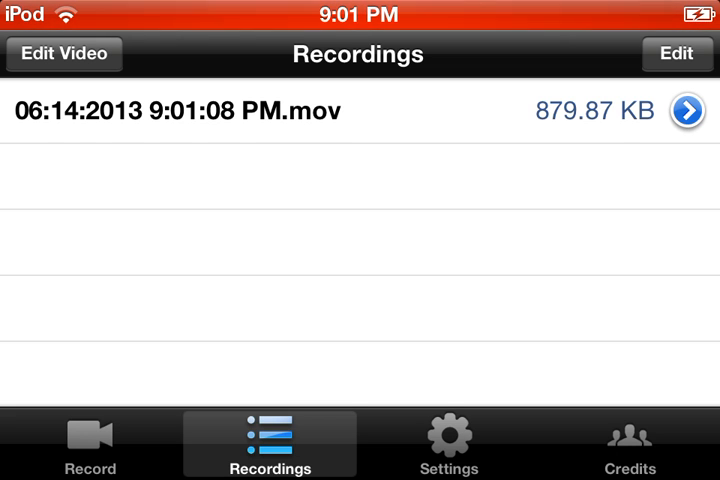
pyautogui.scroll(-2, 360, 240)
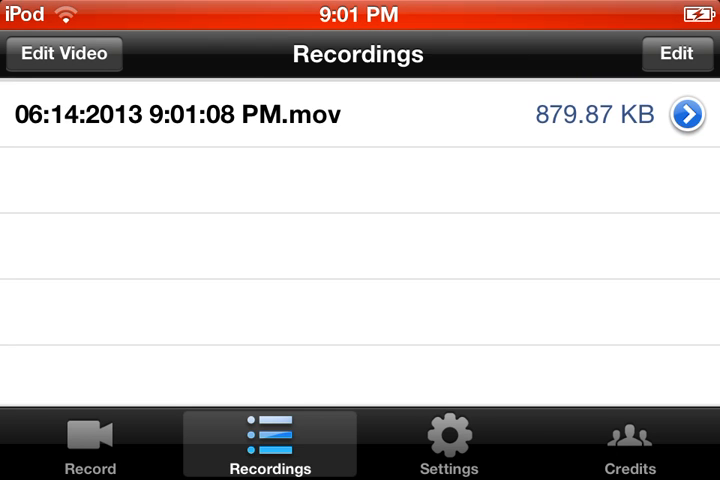
# Step: Open the saved .mov recording for trimming from the Recordings list
pyautogui.click(90, 445)
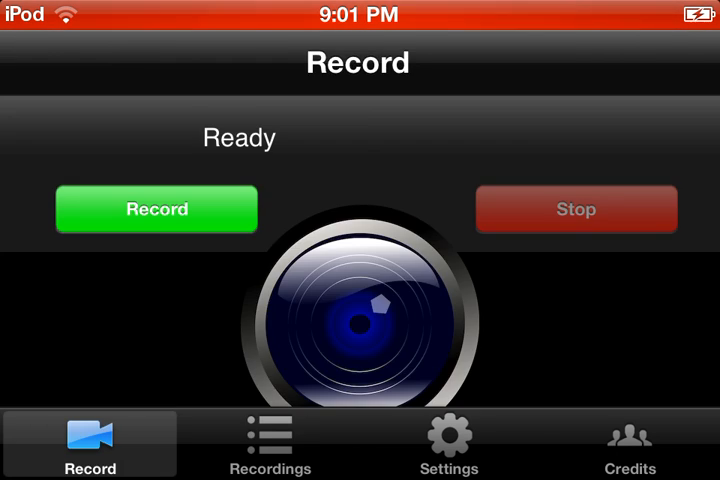
pyautogui.click(270, 445)
pyautogui.click(90, 445)
pyautogui.click(270, 445)
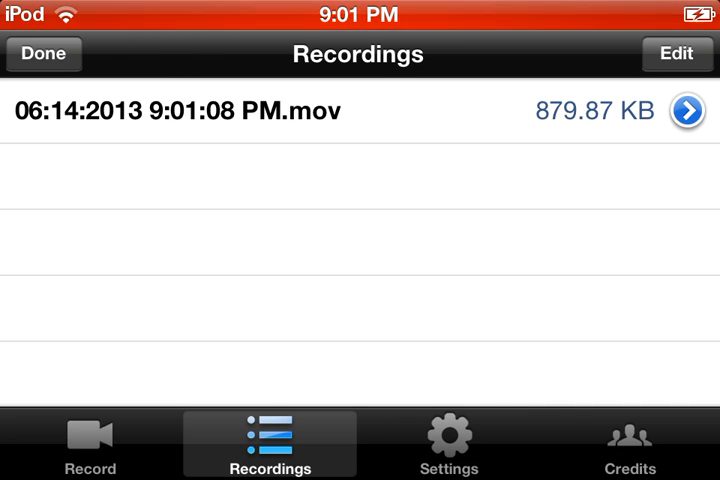
pyautogui.click(178, 110)
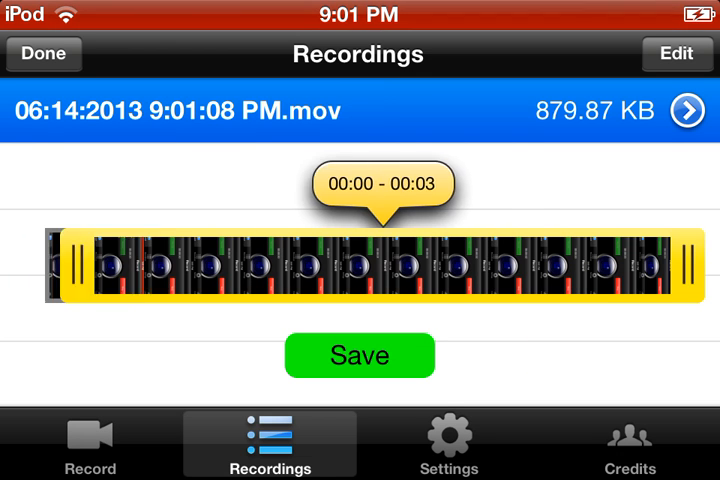
# Step: Trim the clip to 00:01–00:03 and save it as a 585.43 KB -mod.mp4 copy
pyautogui.moveTo(690, 265); pyautogui.dragTo(480, 265)
pyautogui.moveTo(75, 265); pyautogui.dragTo(130, 265)
pyautogui.moveTo(480, 265); pyautogui.dragTo(690, 265)
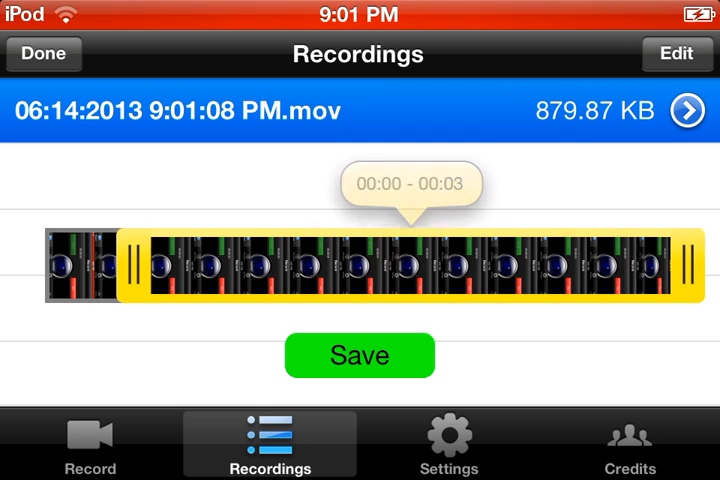
pyautogui.moveTo(130, 265); pyautogui.dragTo(40, 265)
pyautogui.moveTo(690, 265); pyautogui.dragTo(470, 265)
pyautogui.moveTo(40, 265); pyautogui.dragTo(175, 265)
pyautogui.moveTo(470, 265); pyautogui.dragTo(690, 265)
pyautogui.moveTo(183, 265); pyautogui.dragTo(40, 265)
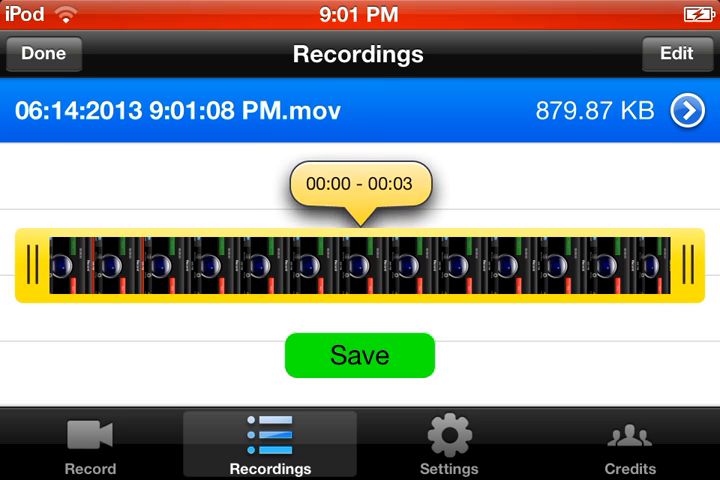
pyautogui.moveTo(62, 265)
pyautogui.mouseDown()
pyautogui.moveTo(48, 265)
pyautogui.moveTo(250, 265)
pyautogui.mouseUp()
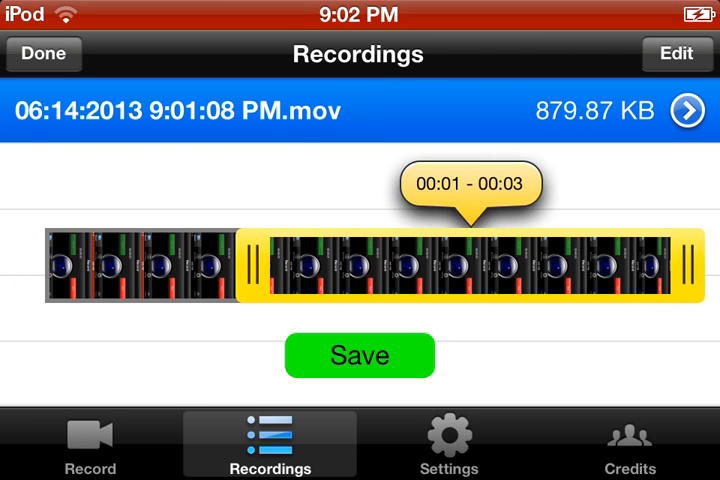
pyautogui.click(360, 355)
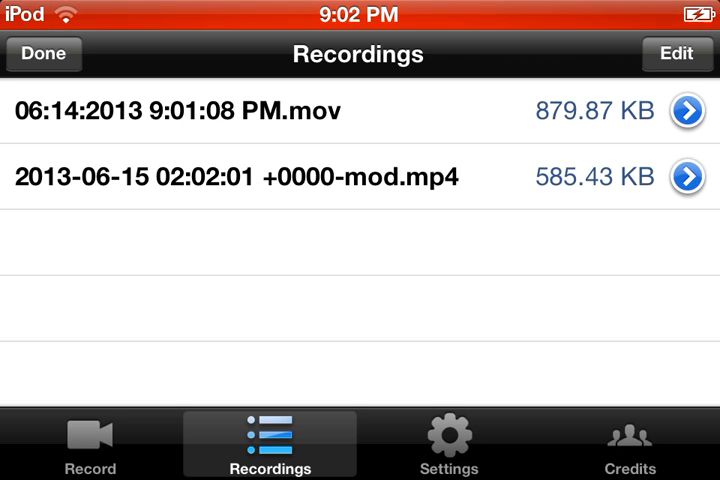
# Step: Delete the trimmed mp4 copy, leaving only the original .mov recording
pyautogui.click(240, 176)
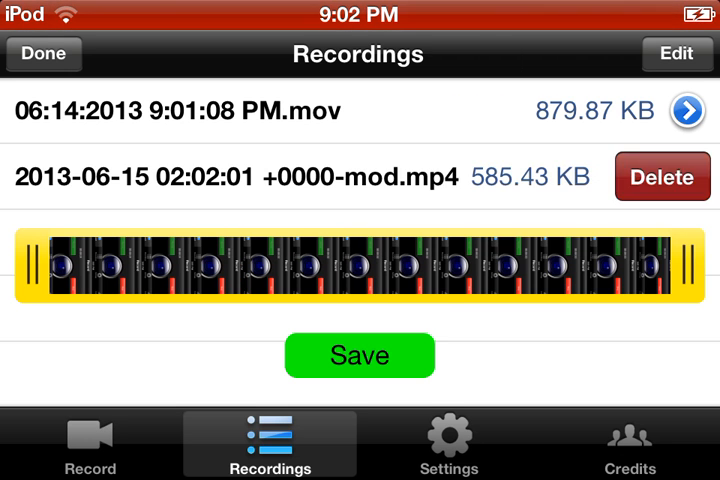
pyautogui.click(662, 177)
pyautogui.click(43, 53)
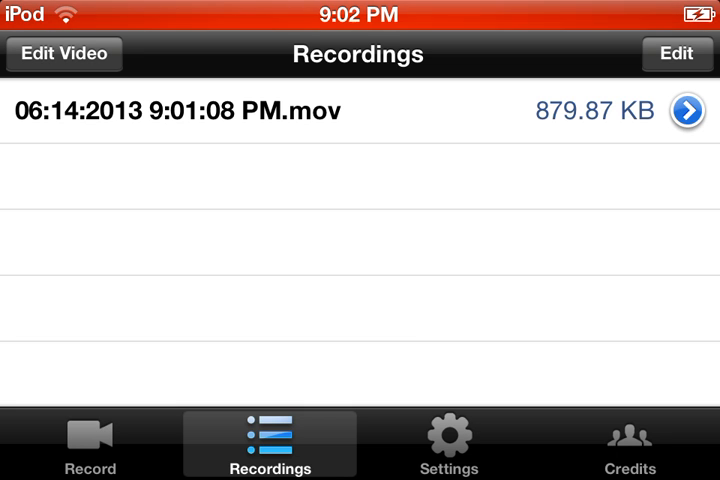
pyautogui.click(676, 53)
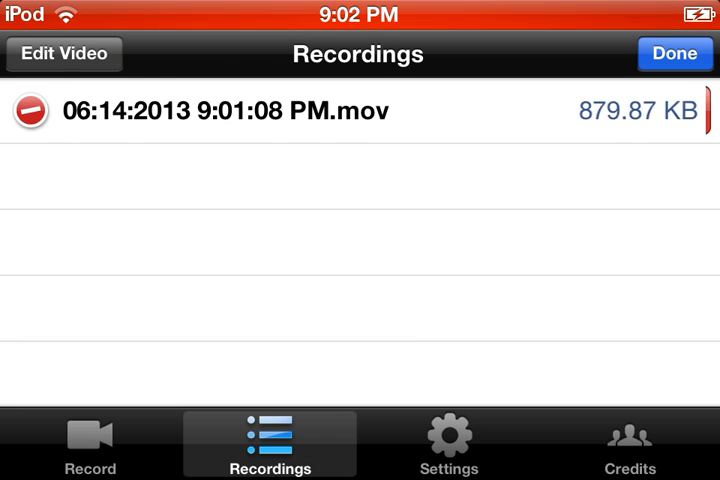
pyautogui.click(31, 111)
pyautogui.click(675, 53)
pyautogui.moveTo(600, 111); pyautogui.dragTo(300, 111)
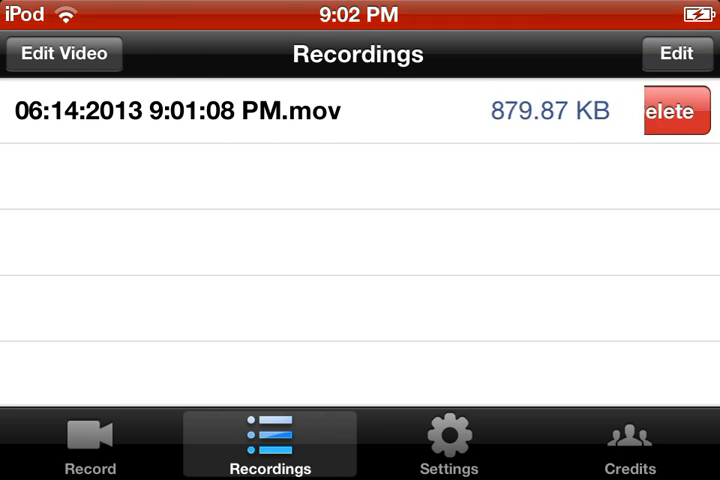
pyautogui.click(300, 250)
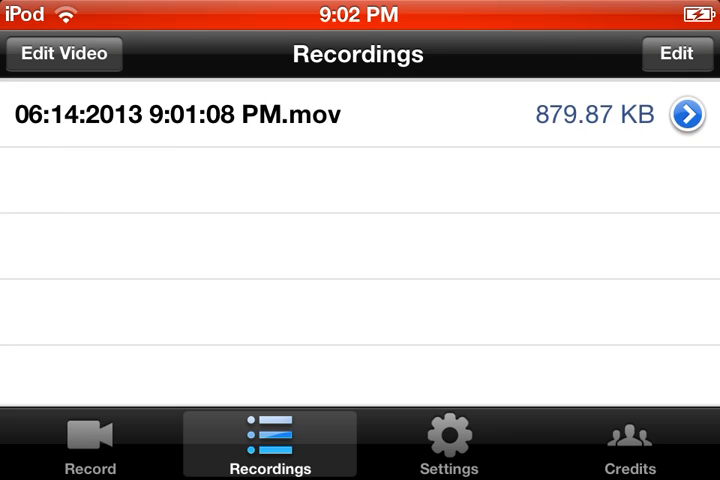
pyautogui.moveTo(300, 250); pyautogui.dragTo(300, 200)
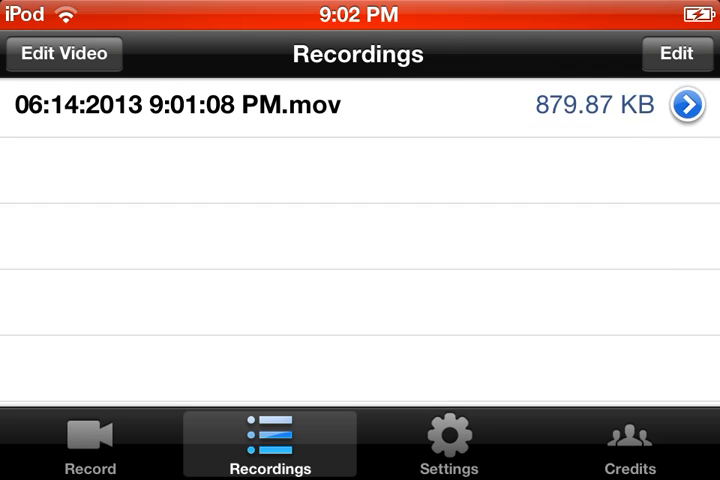
pyautogui.moveTo(600, 104); pyautogui.dragTo(300, 104)
pyautogui.click(300, 250)
pyautogui.moveTo(300, 200); pyautogui.dragTo(300, 230)
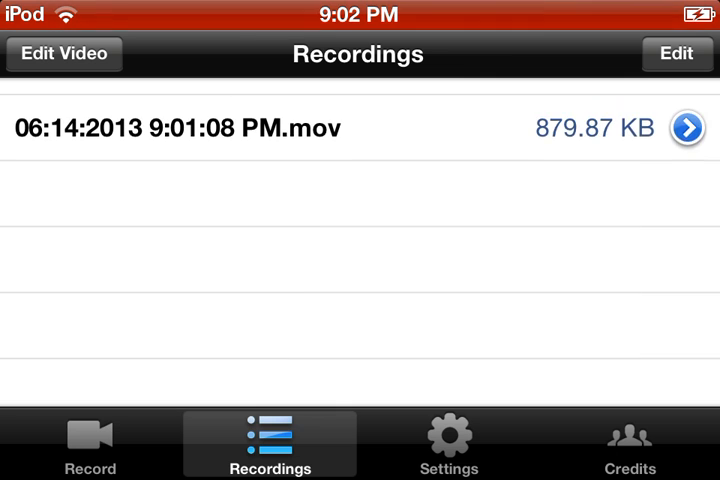
pyautogui.moveTo(600, 127); pyautogui.dragTo(300, 127)
pyautogui.click(300, 250)
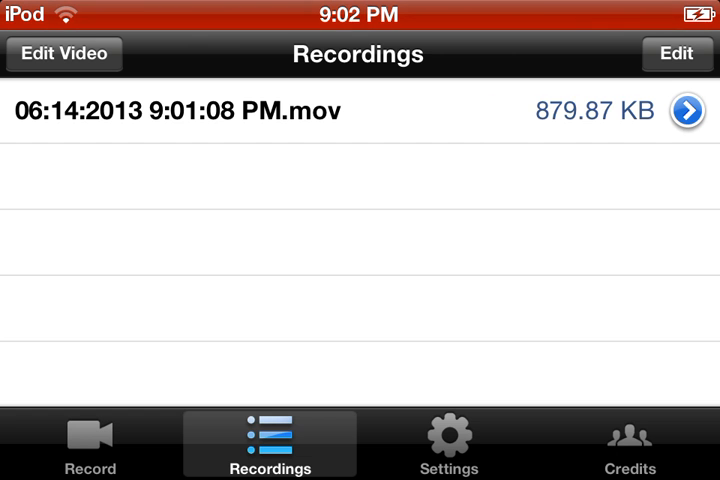
pyautogui.click(687, 110)
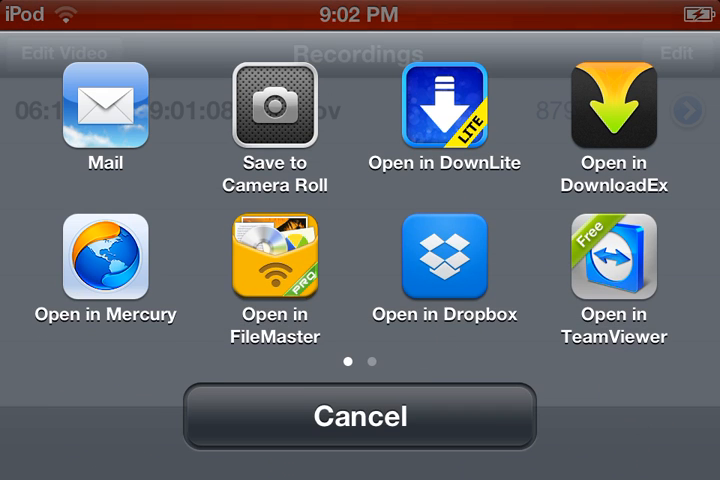
pyautogui.click(360, 415)
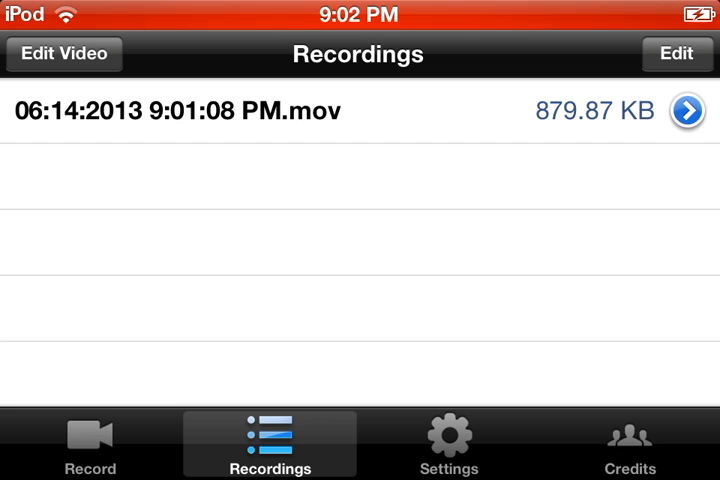
pyautogui.moveTo(500, 110); pyautogui.dragTo(300, 110)
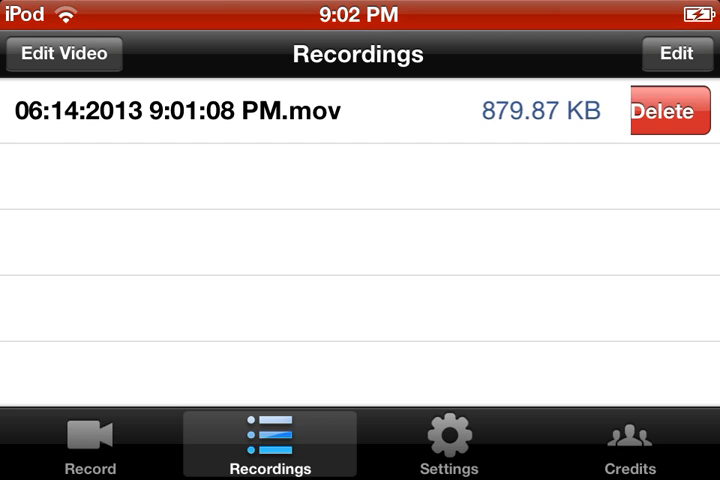
pyautogui.click(360, 250)
pyautogui.click(687, 110)
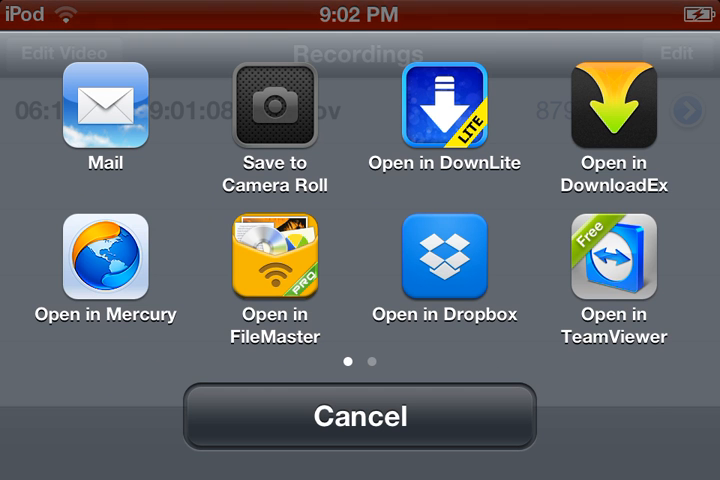
pyautogui.click(360, 416)
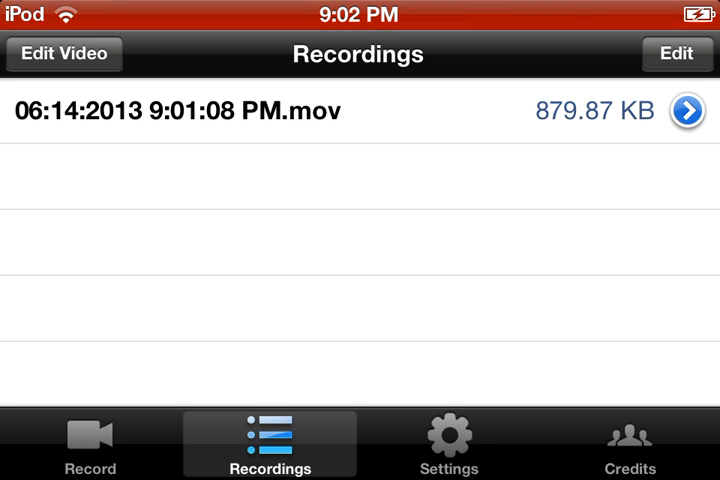
# Step: Remove Safari from the recent apps and bring up Spotlight to search for Photos
pyautogui.press('super')
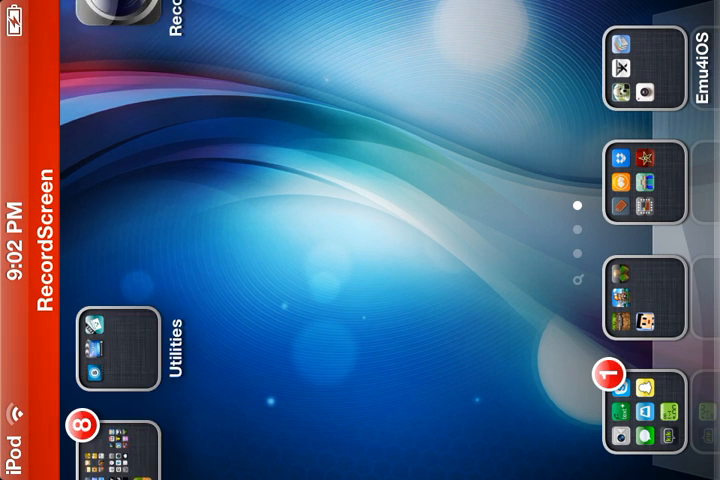
pyautogui.press('super')
pyautogui.press('super')
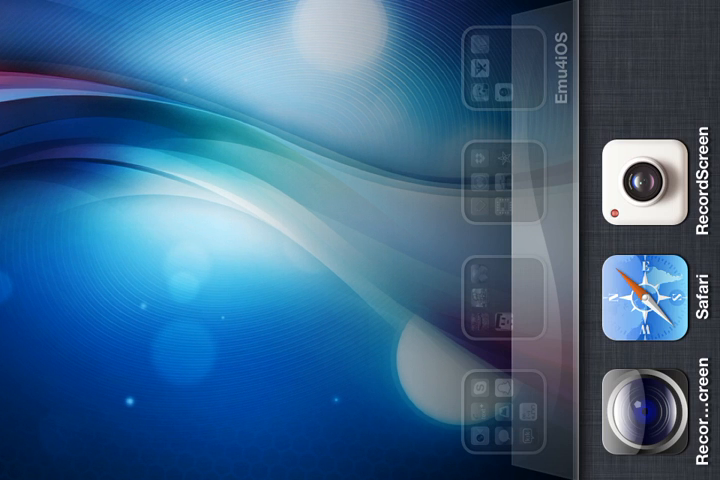
pyautogui.click(644, 297)
pyautogui.click(606, 337)
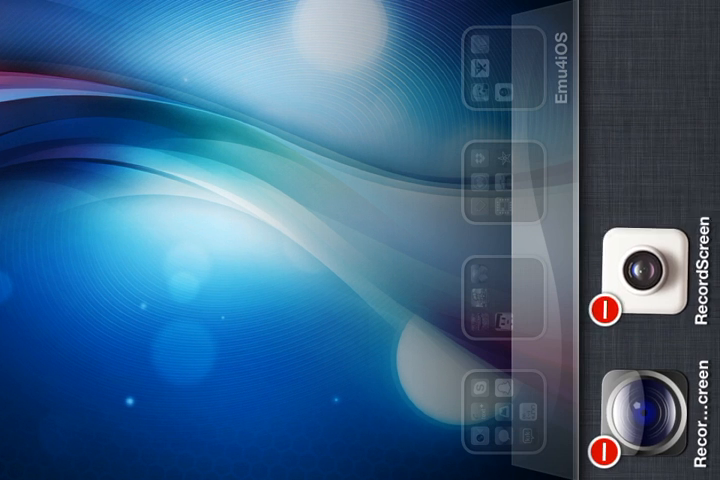
pyautogui.press('super')
pyautogui.moveTo(300, 150); pyautogui.dragTo(300, 400)
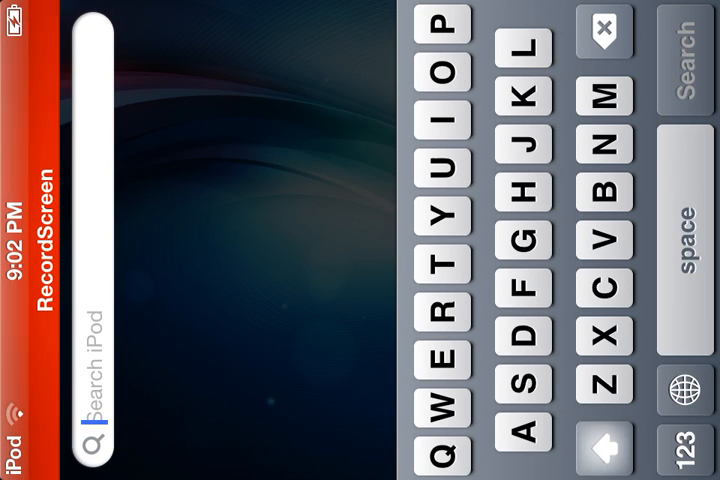
pyautogui.write('Ph')
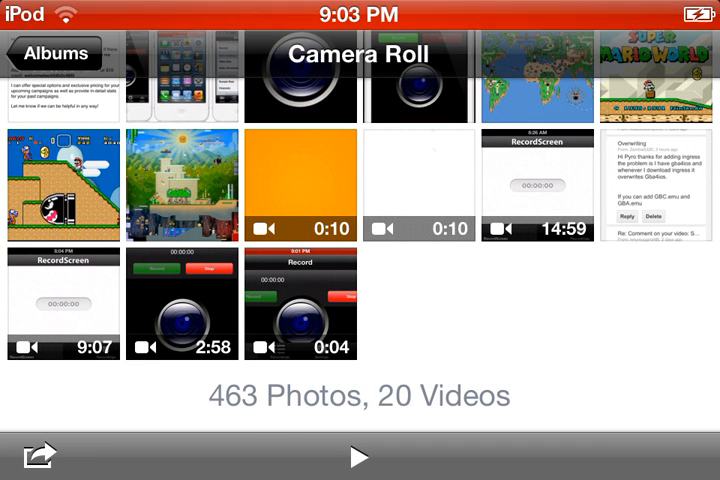
pyautogui.click(300, 303)
pyautogui.click(360, 241)
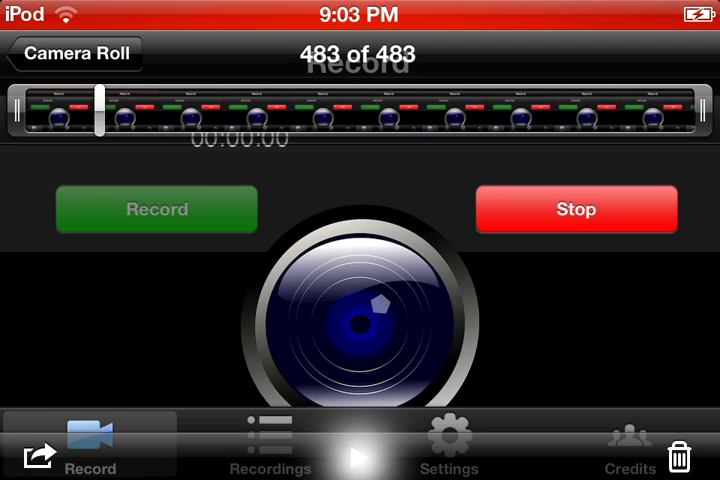
pyautogui.click(358, 457)
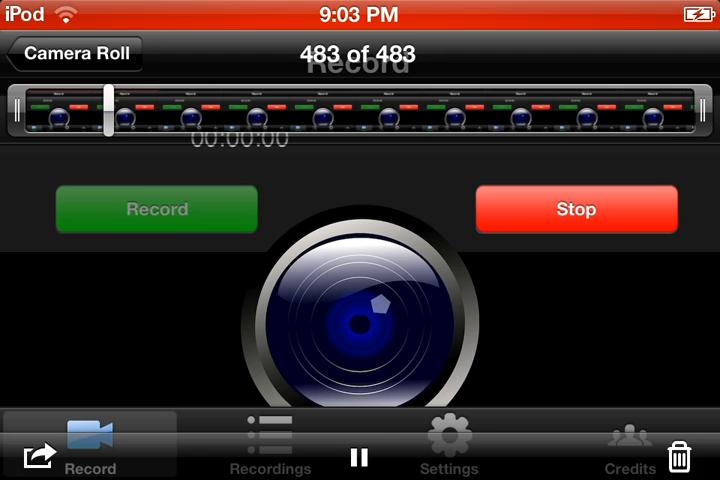
pyautogui.click(360, 300)
pyautogui.click(358, 457)
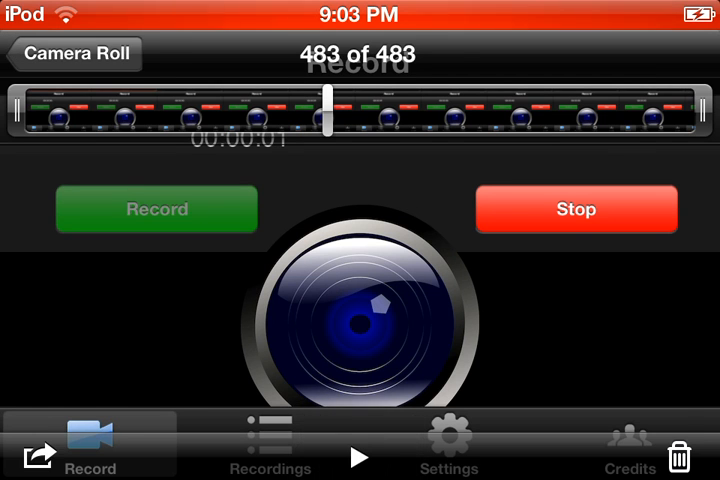
pyautogui.click(76, 53)
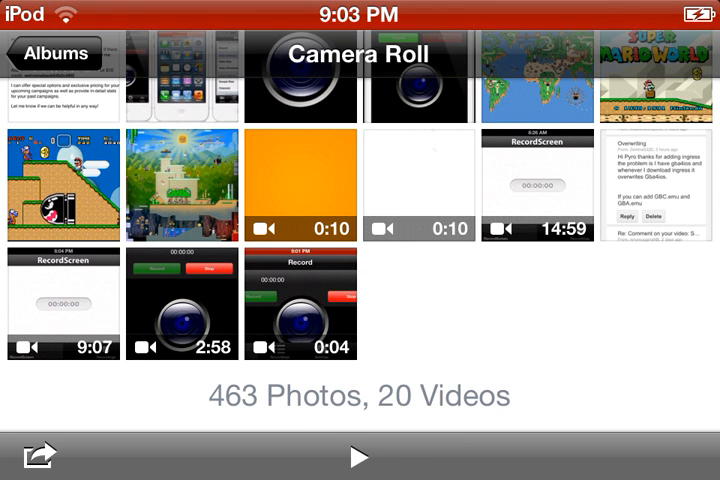
pyautogui.click(40, 455)
pyautogui.click(673, 53)
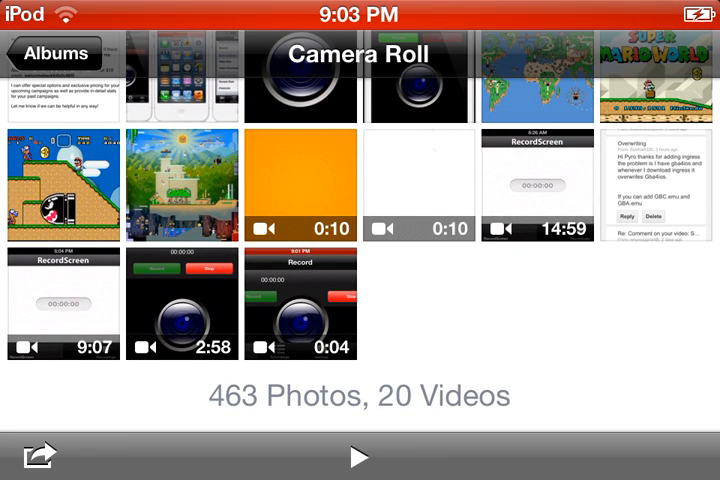
pyautogui.click(300, 303)
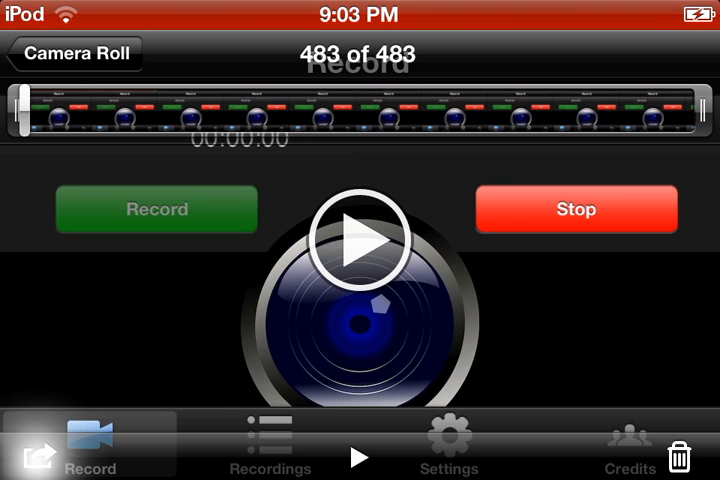
pyautogui.click(38, 456)
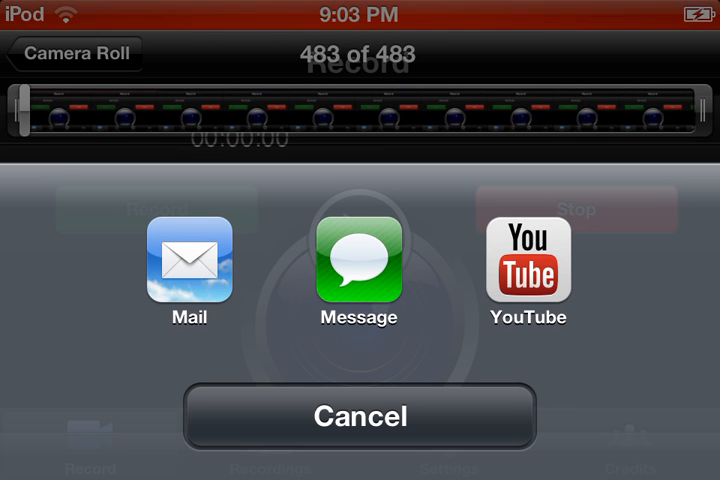
pyautogui.click(360, 415)
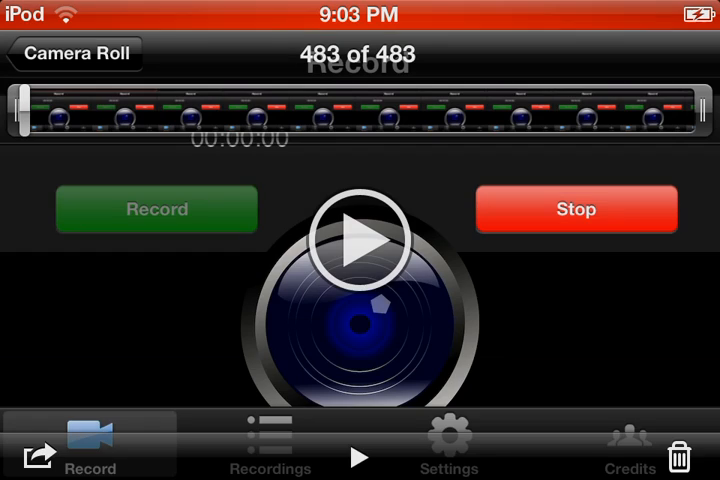
pyautogui.click(76, 53)
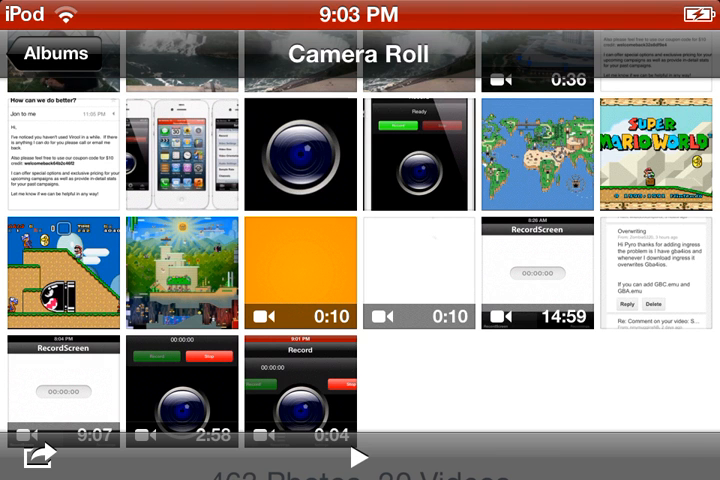
pyautogui.click(300, 272)
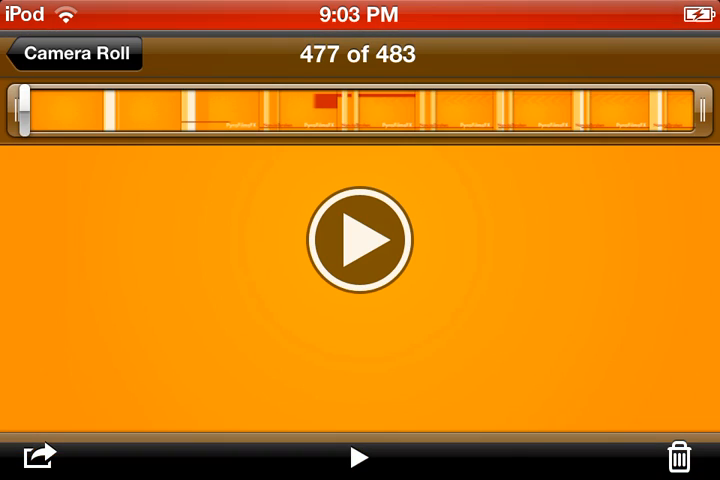